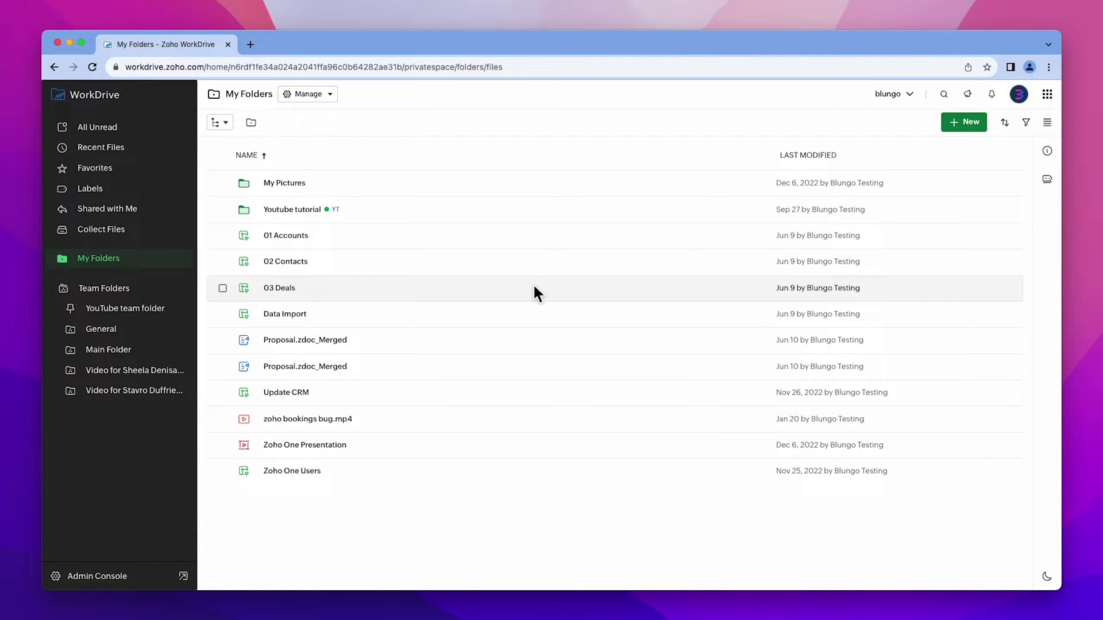
Open the Add members share dialog for the Youtube tutorial folder
right_click(311, 214)
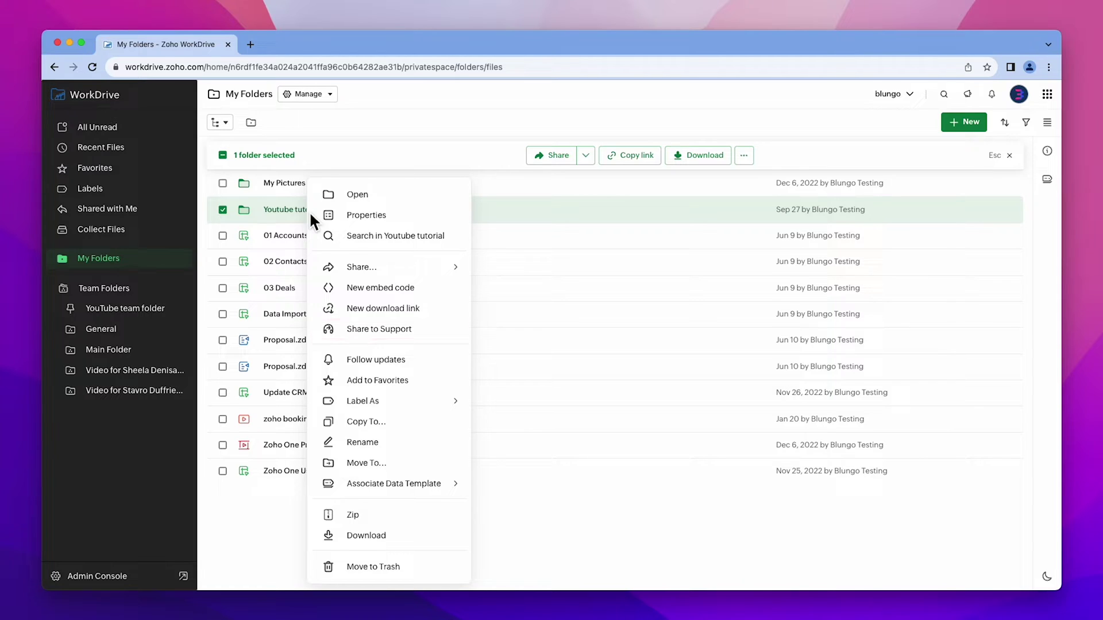
mouse_move(378, 269)
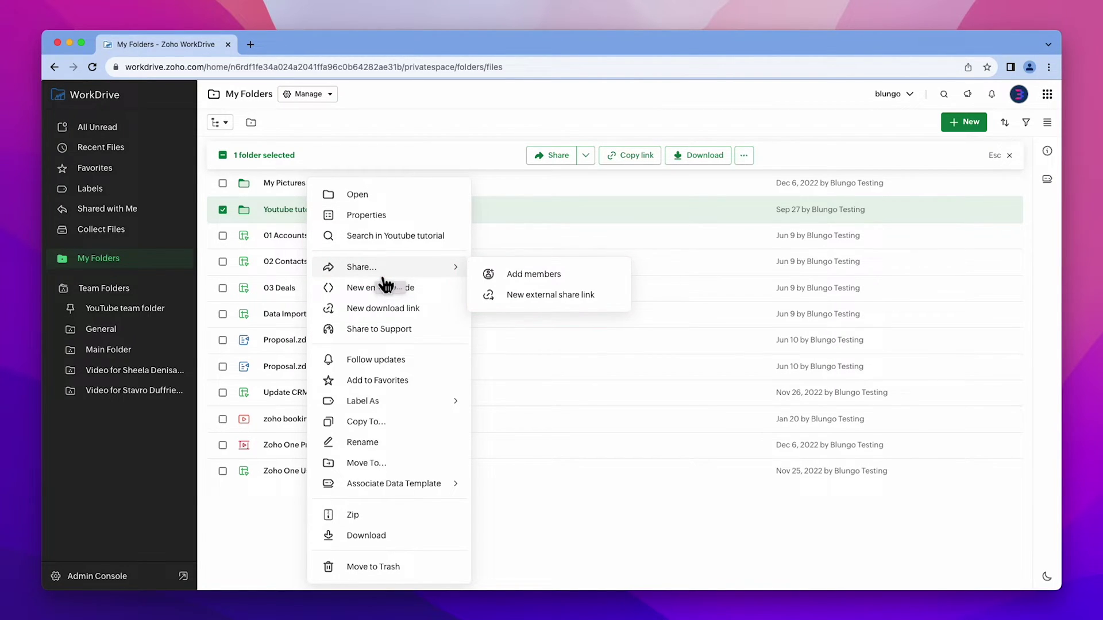
click(378, 268)
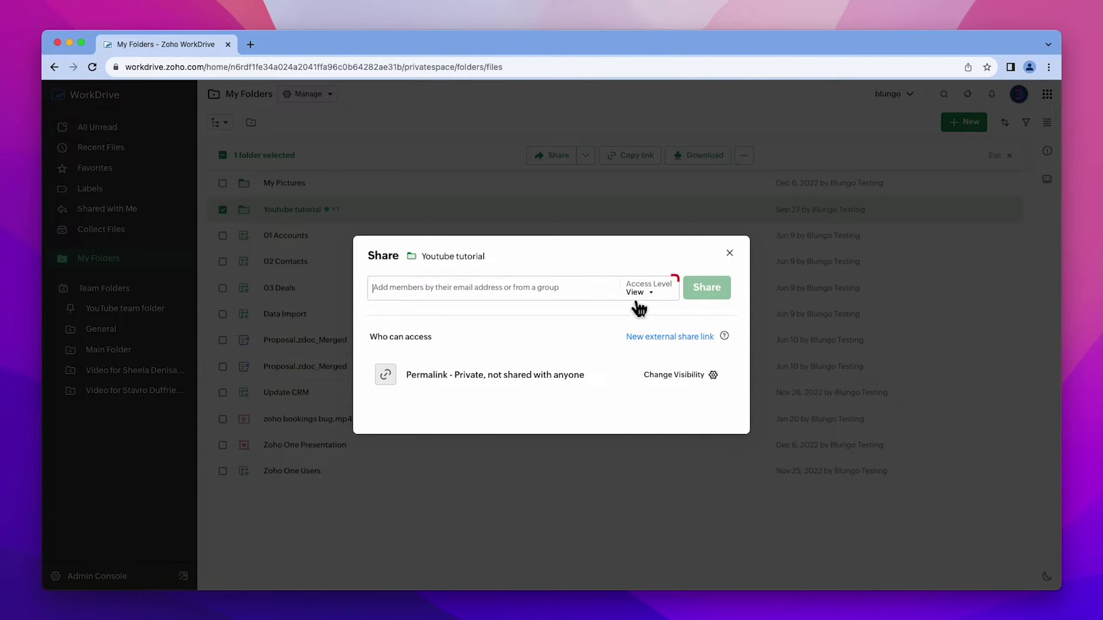
click(659, 294)
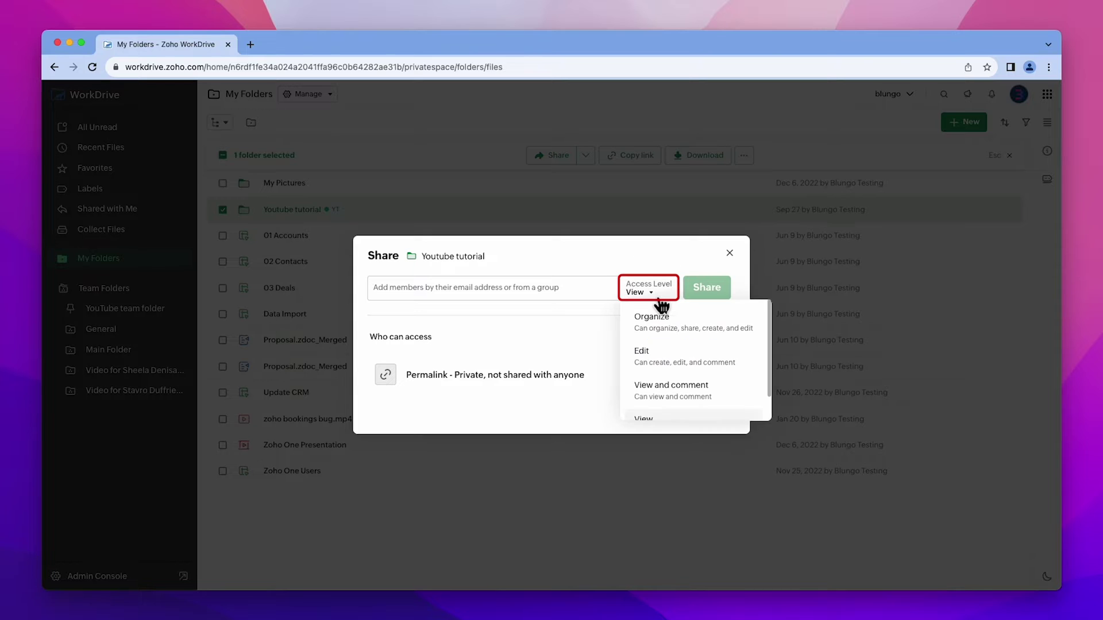
click(599, 321)
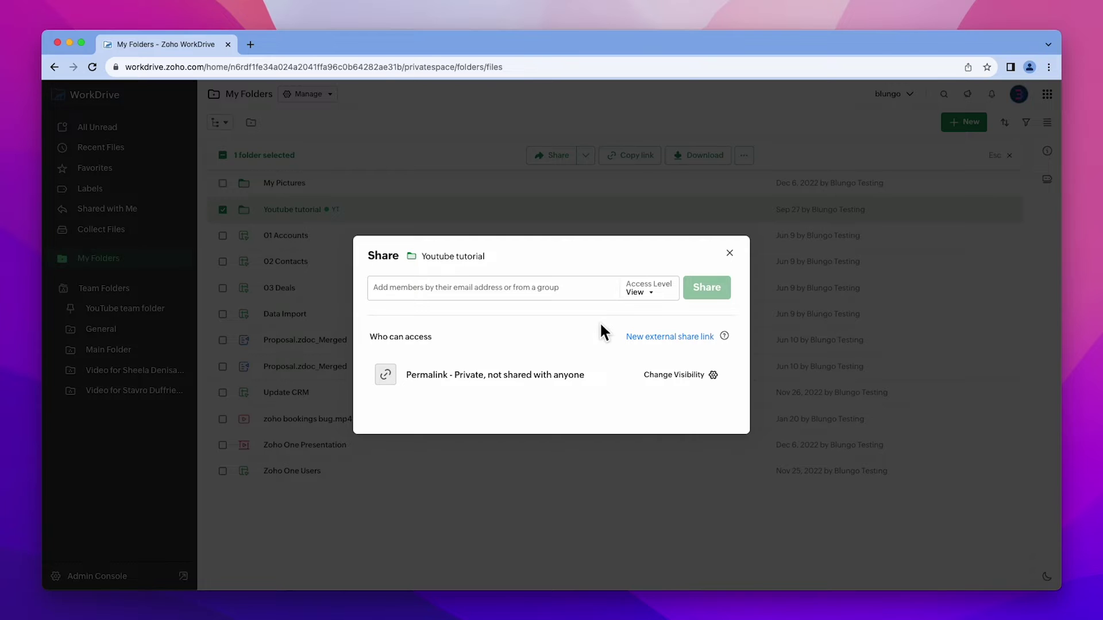
click(679, 379)
click(670, 339)
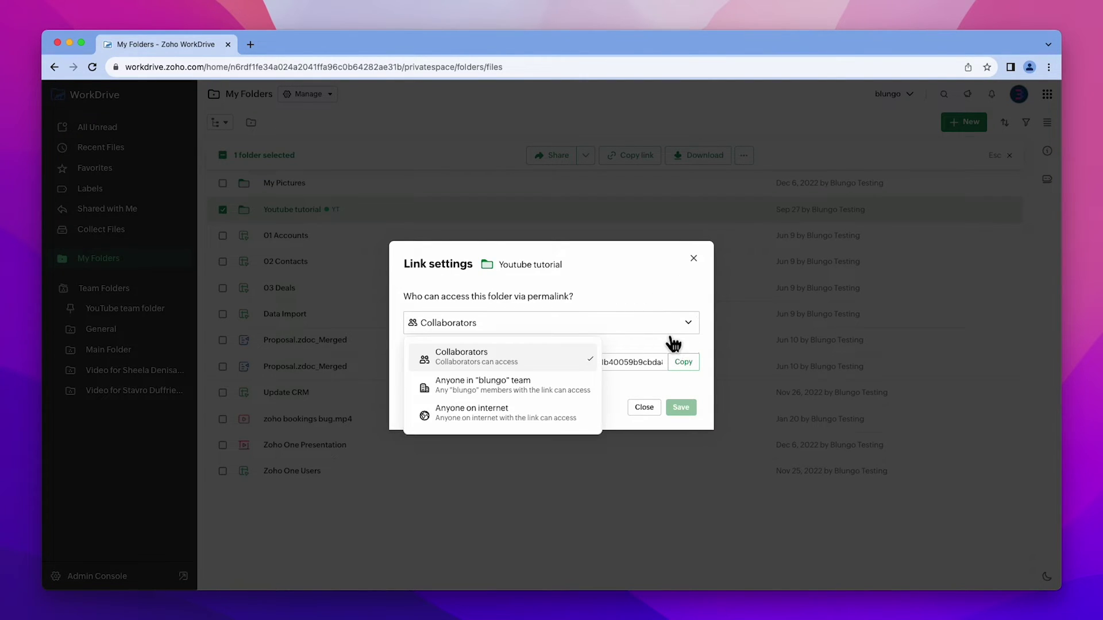
click(652, 405)
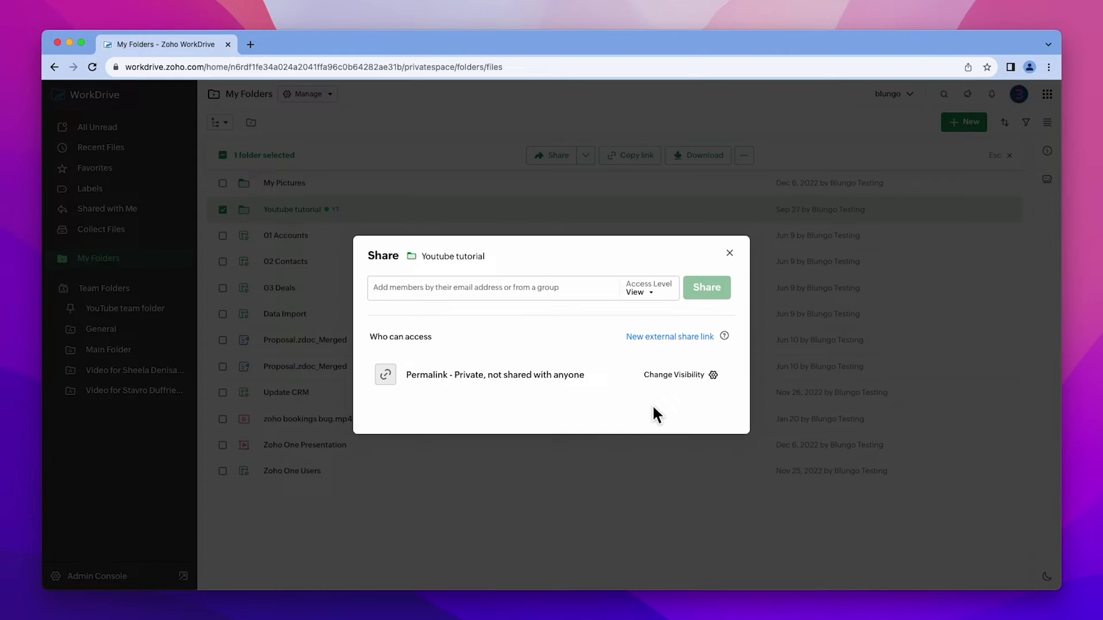
Create an external share link named 'Test' with View access level
click(665, 348)
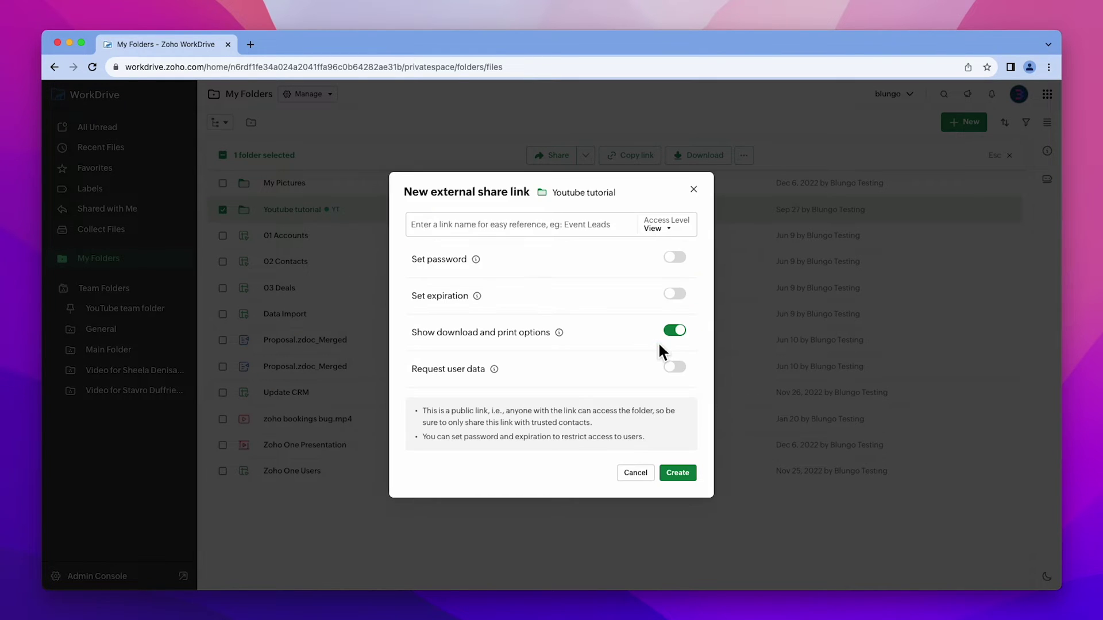
text(Test)
click(655, 228)
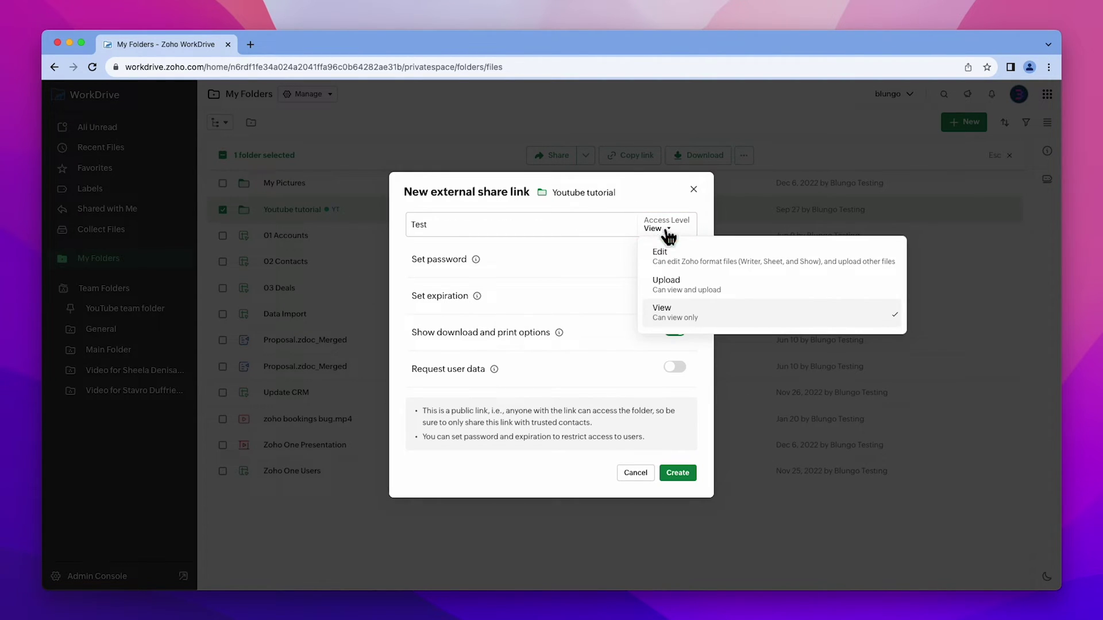
click(625, 244)
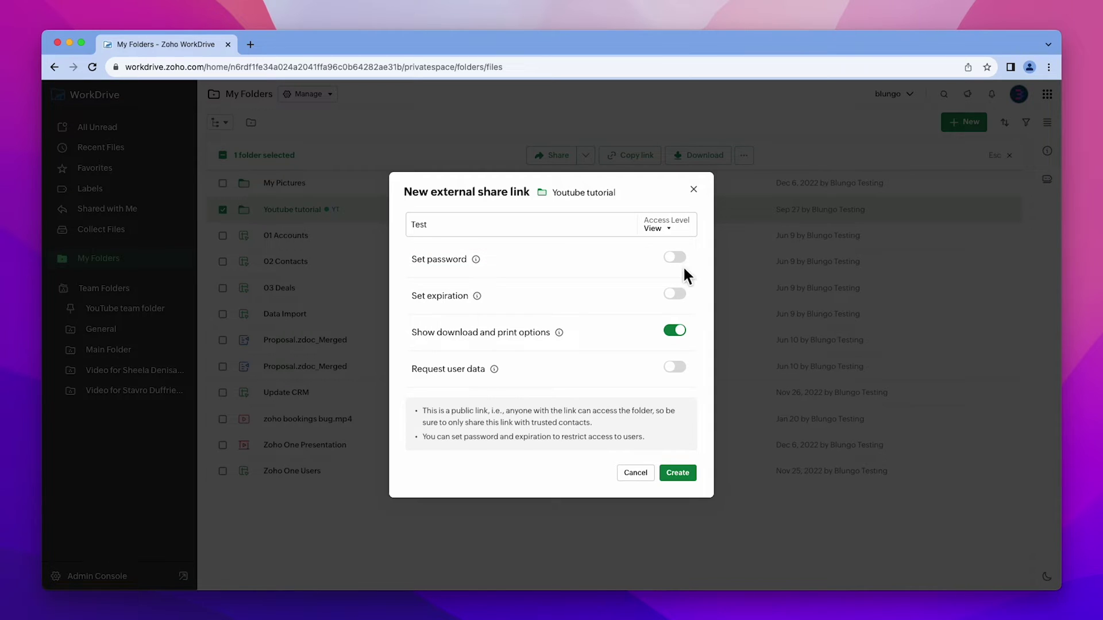
click(680, 472)
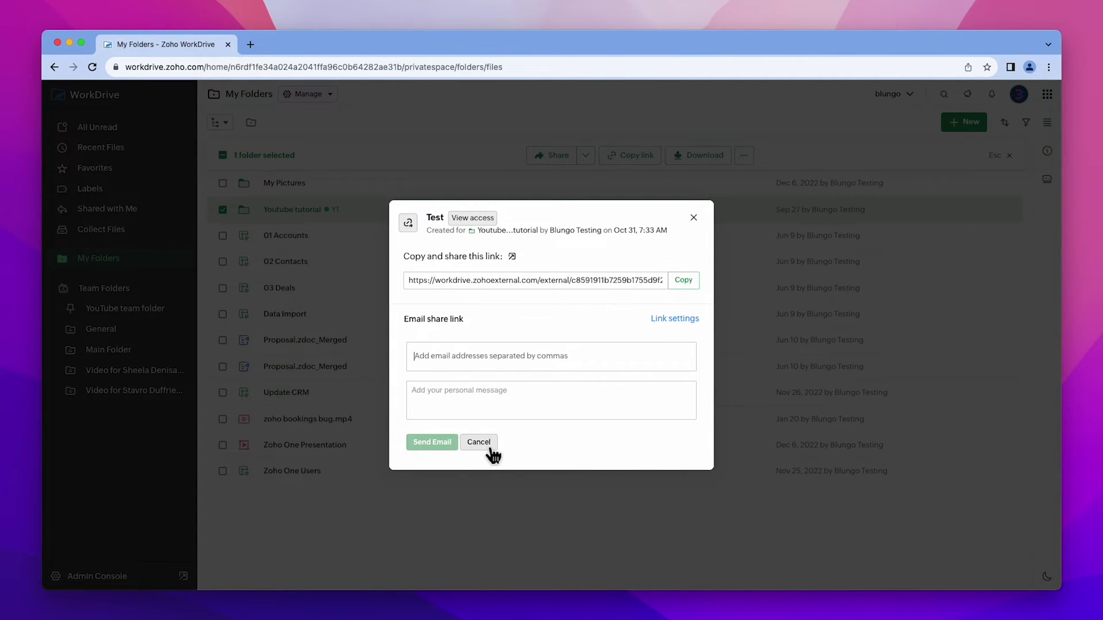
Check the Test link's actions in the sharing overview, then close the sharing window
click(484, 443)
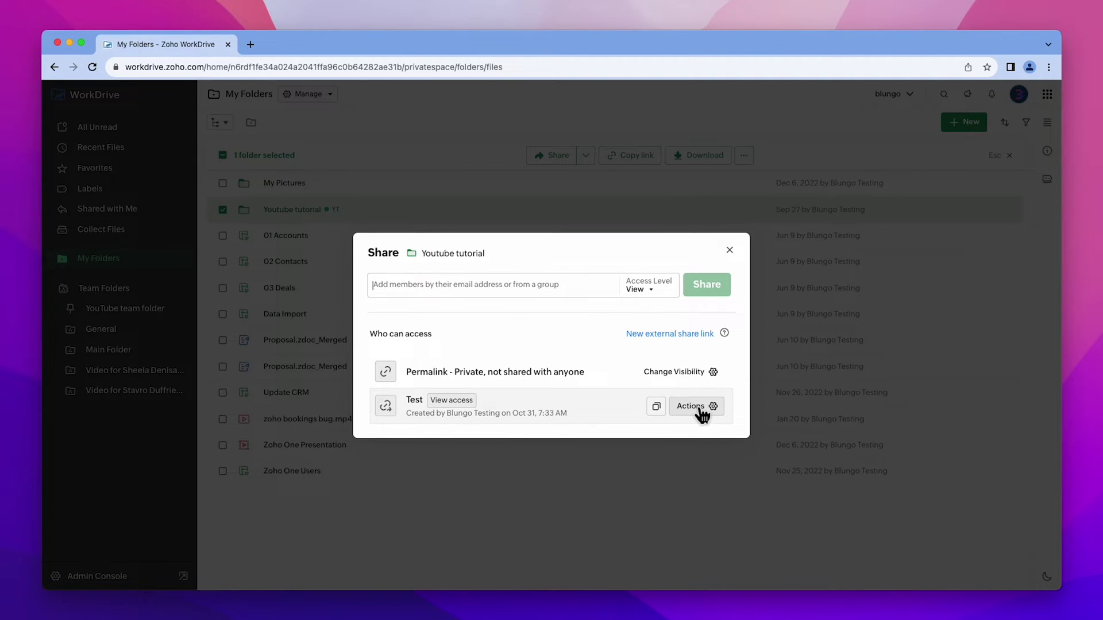
click(699, 409)
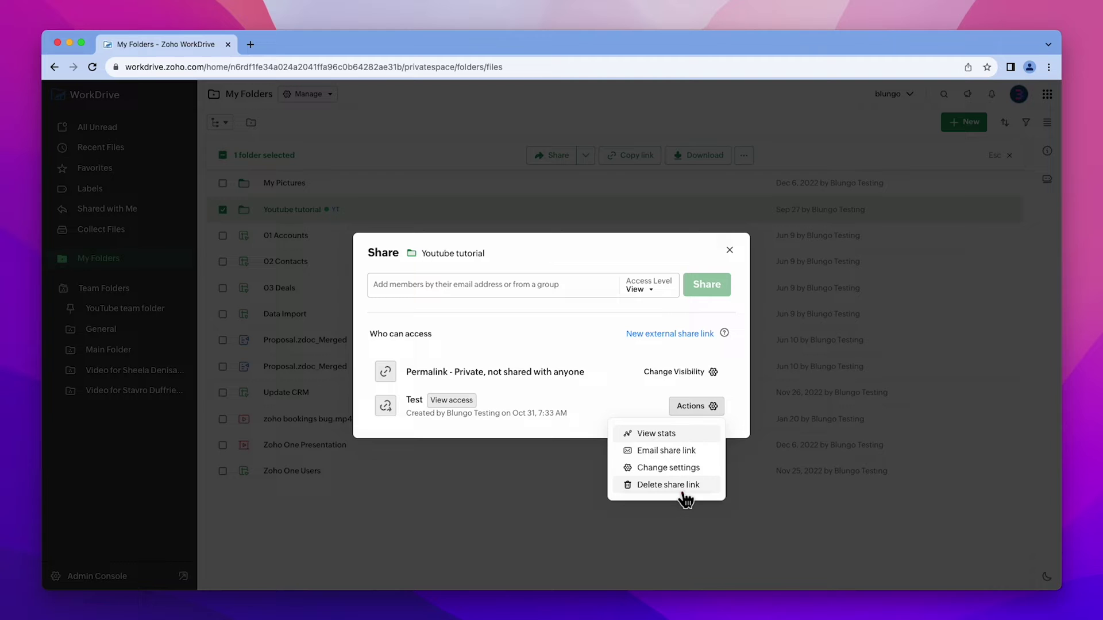
click(729, 250)
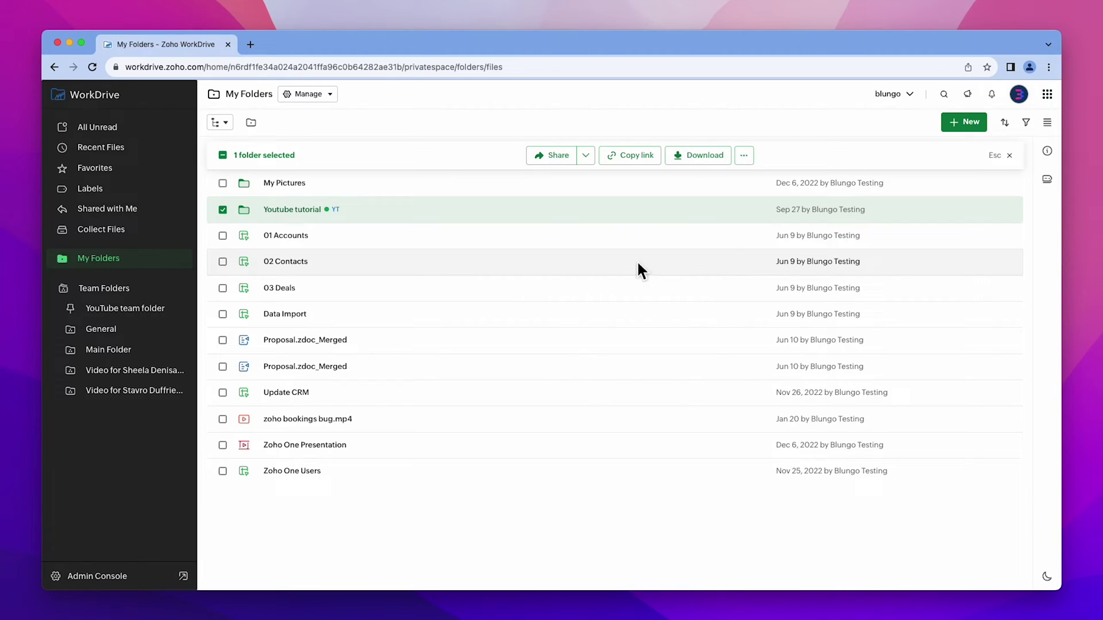
In the YouTube team folder, open Email Attachments' Share dialog, then close it
click(143, 313)
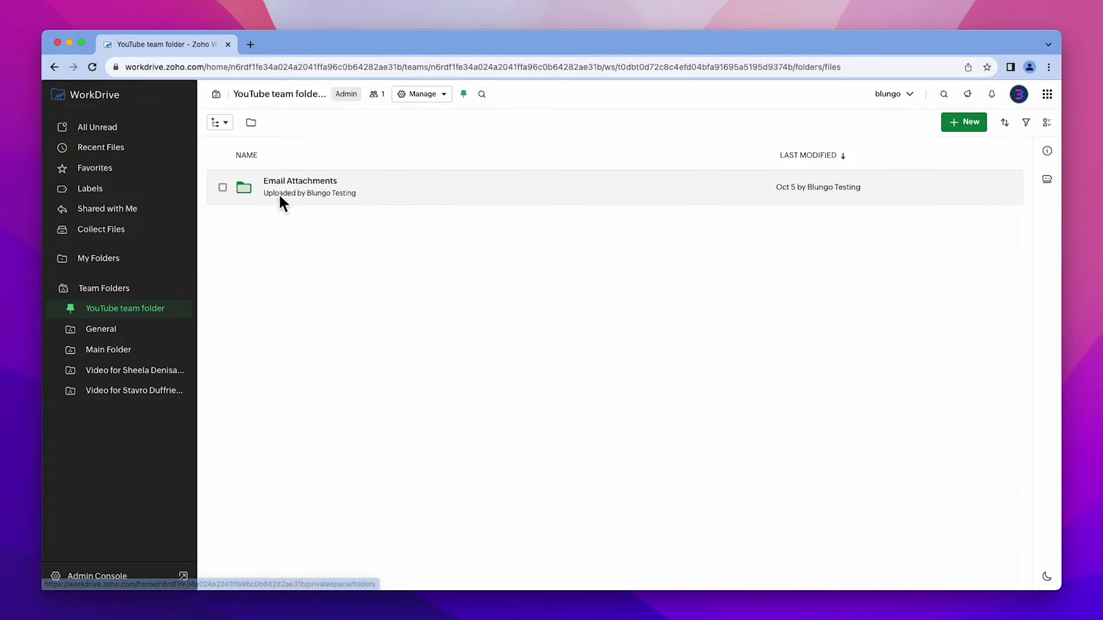
right_click(296, 193)
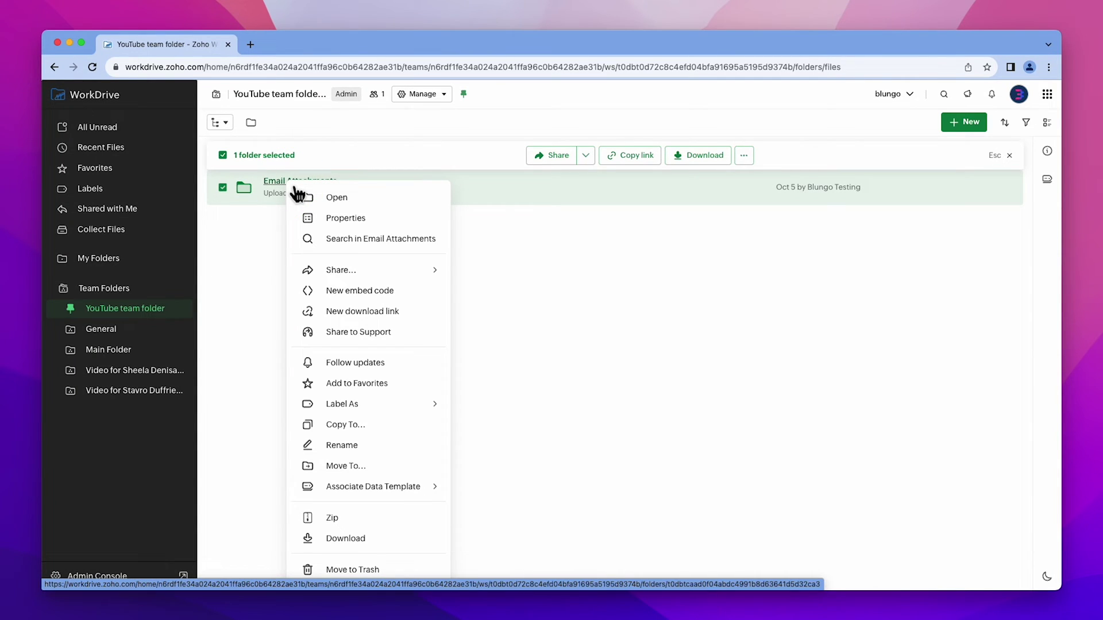
click(342, 271)
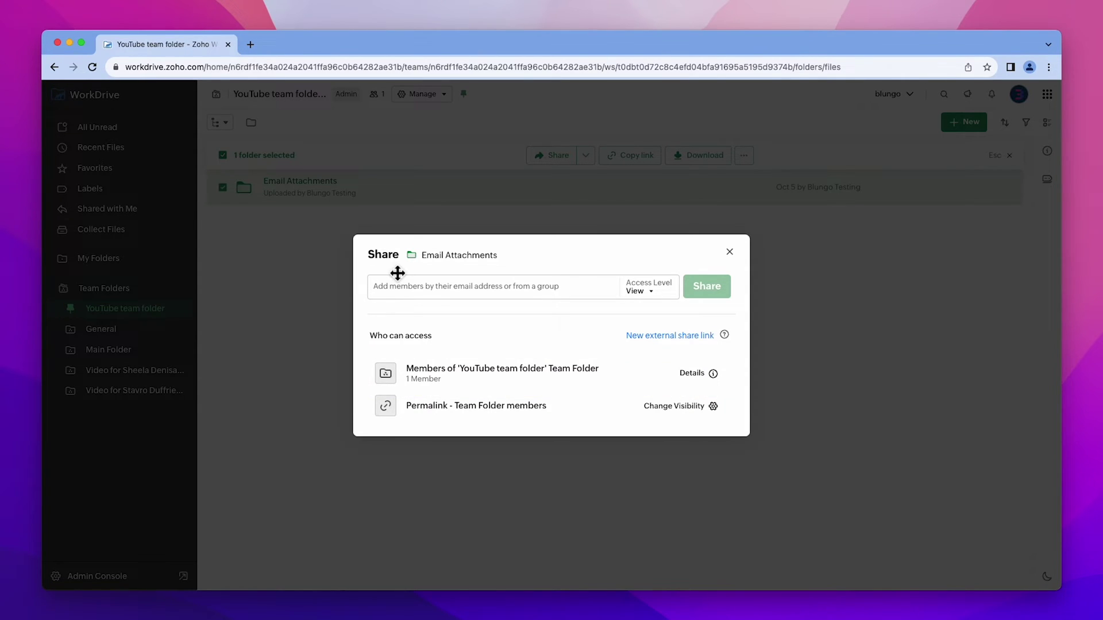
click(730, 252)
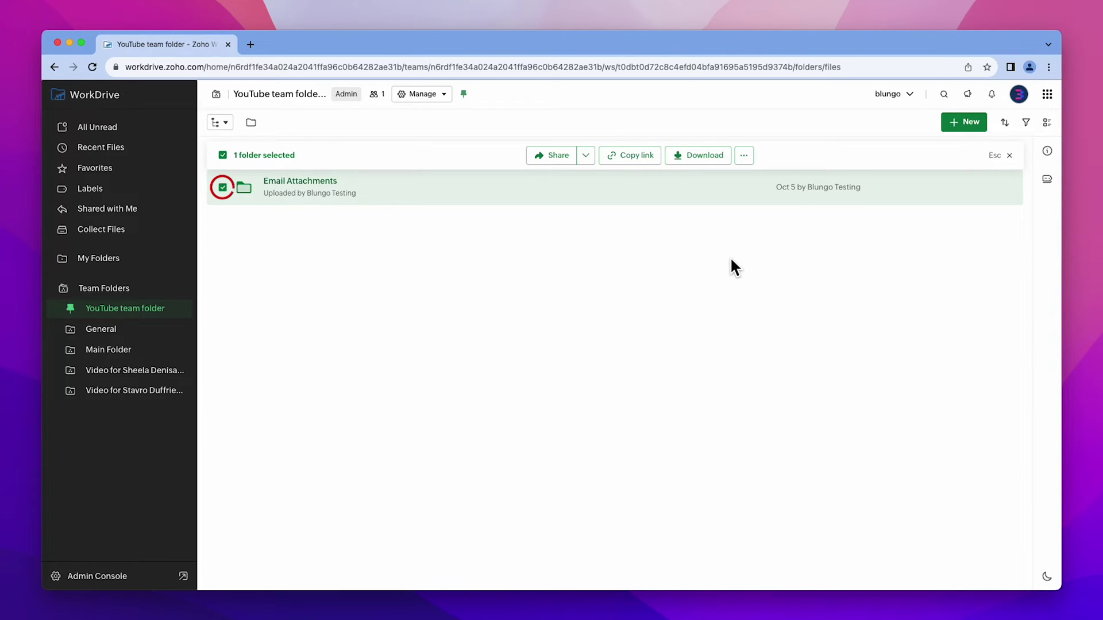
click(556, 168)
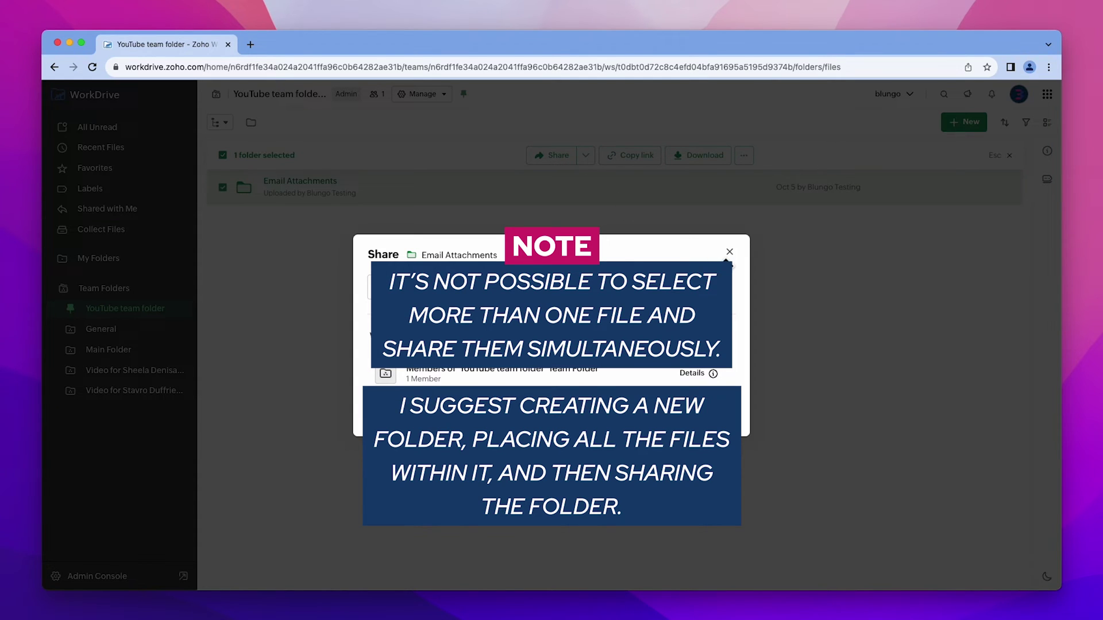
click(729, 253)
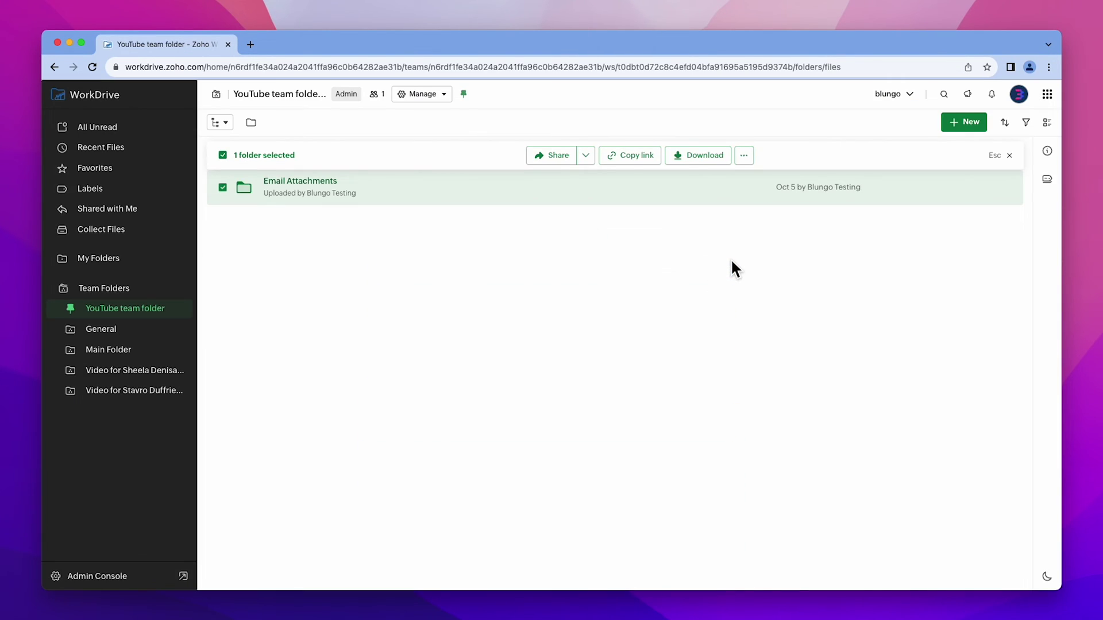
click(425, 94)
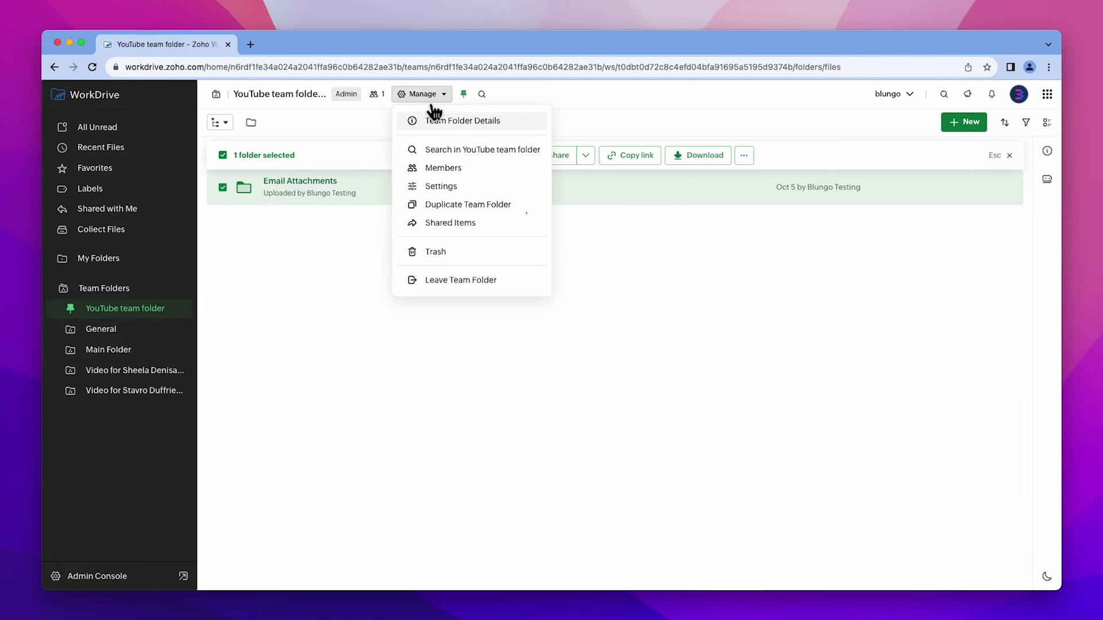
click(460, 222)
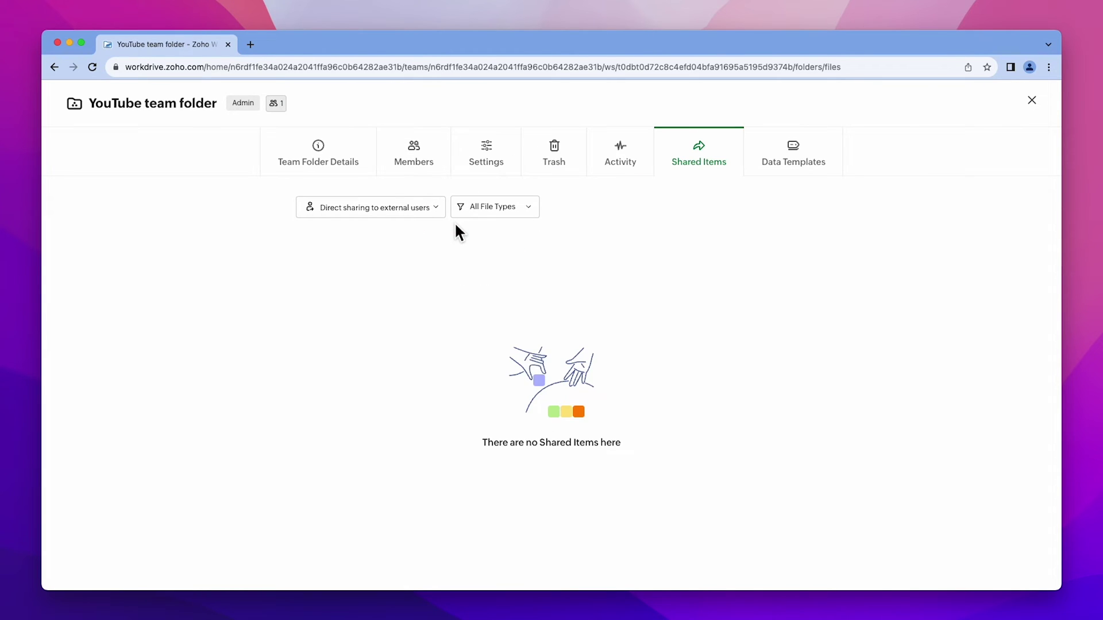
click(502, 214)
click(439, 208)
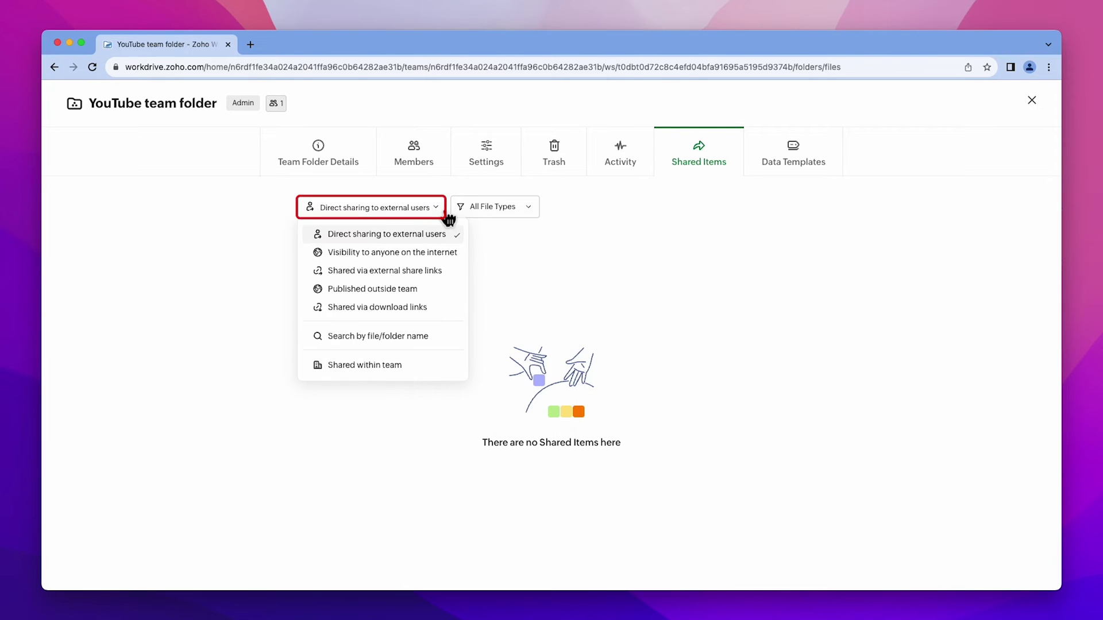
click(1031, 101)
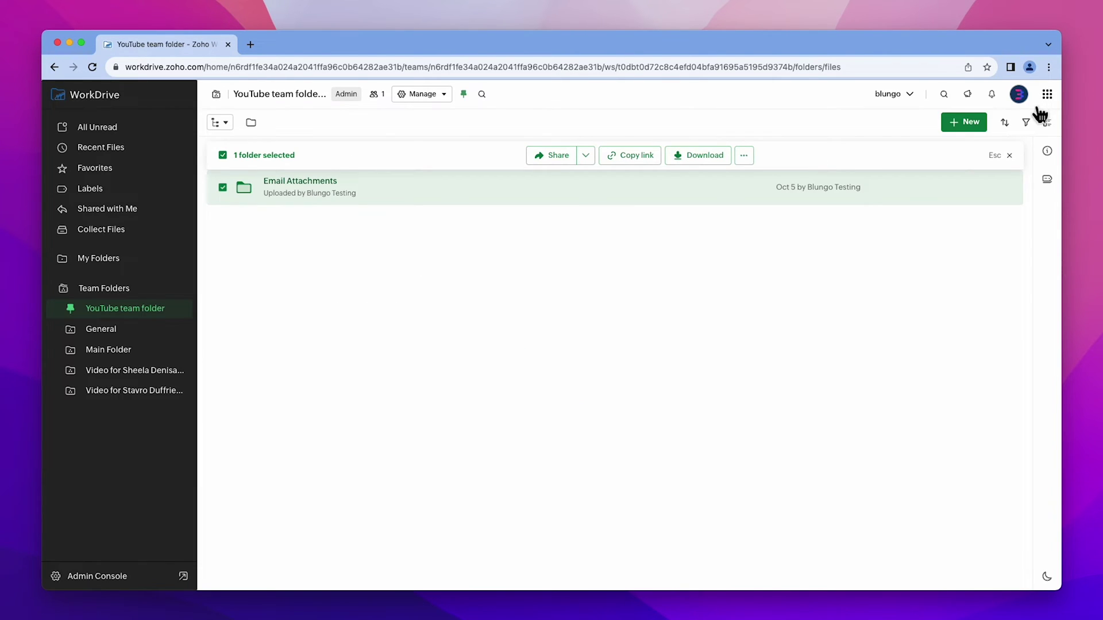
Create a 'Test link' download link for Email Attachments with a 5-download limit
right_click(325, 194)
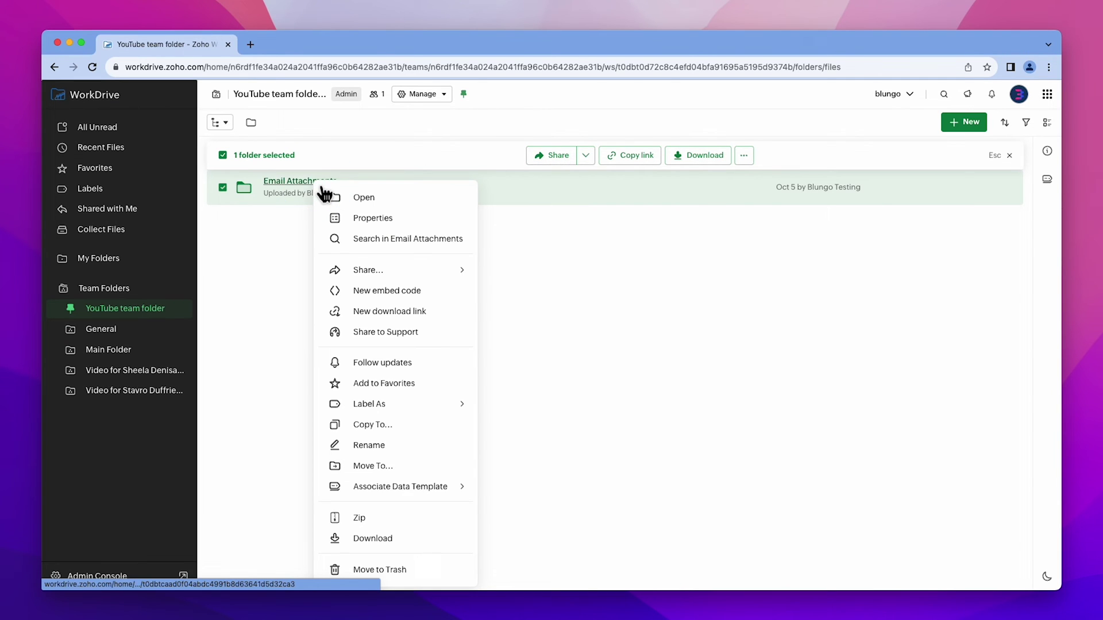
click(386, 311)
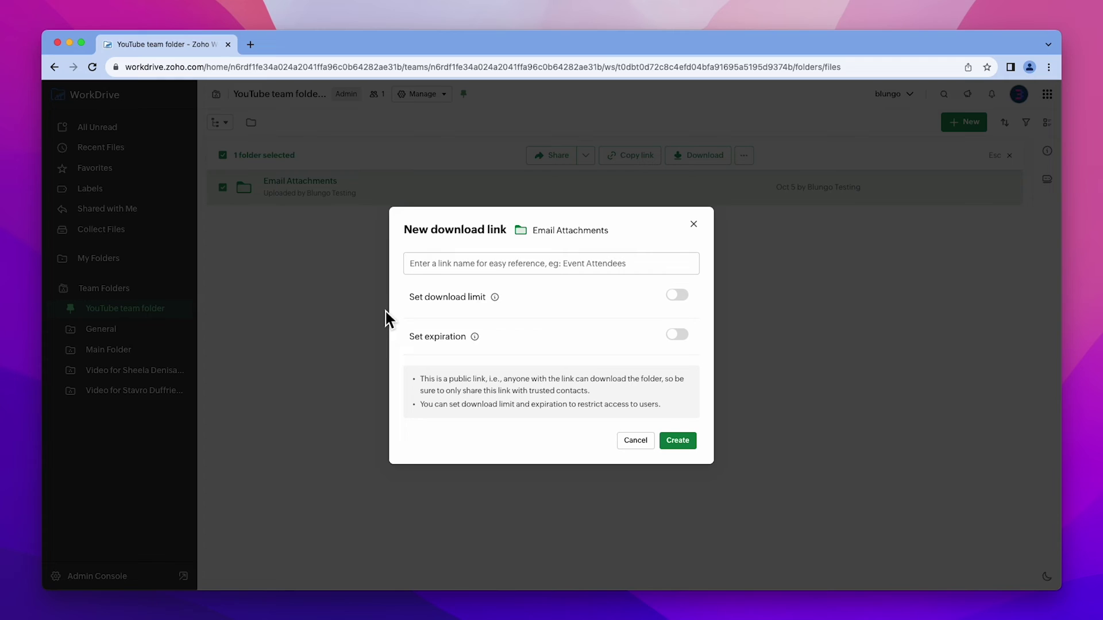
text(Test link)
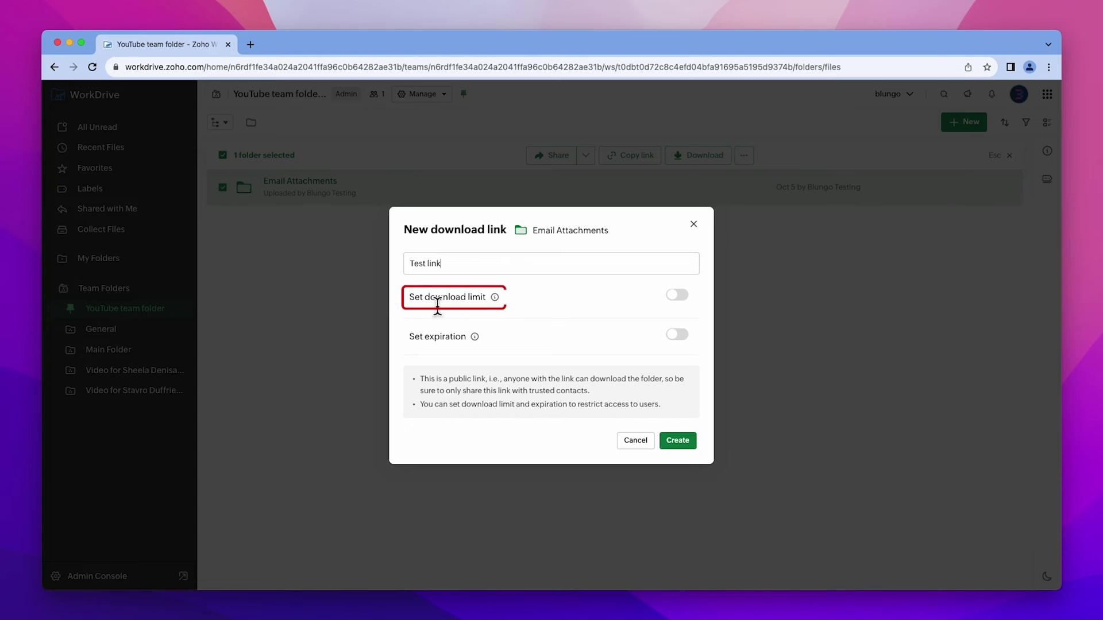
click(684, 297)
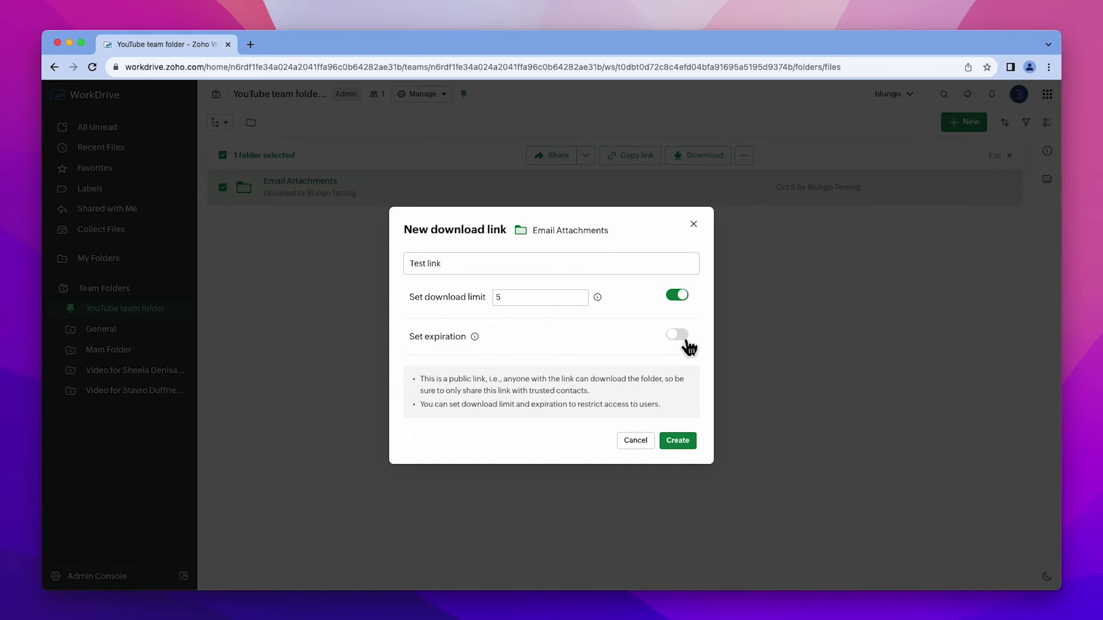
click(682, 440)
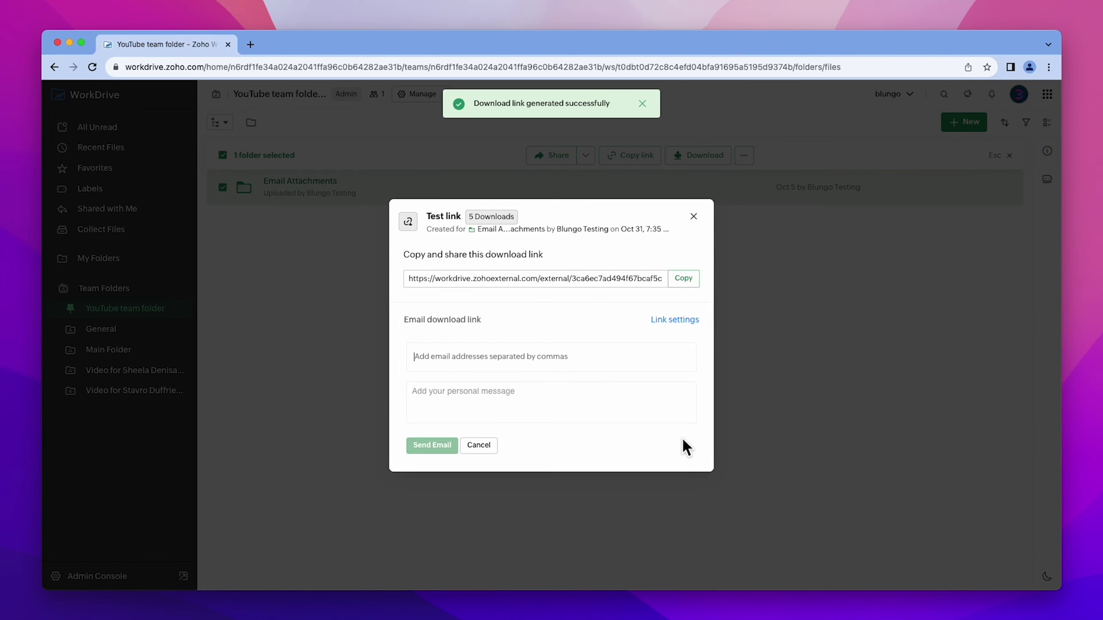
Open Change settings for Test link from the Share dialog's link list
click(480, 452)
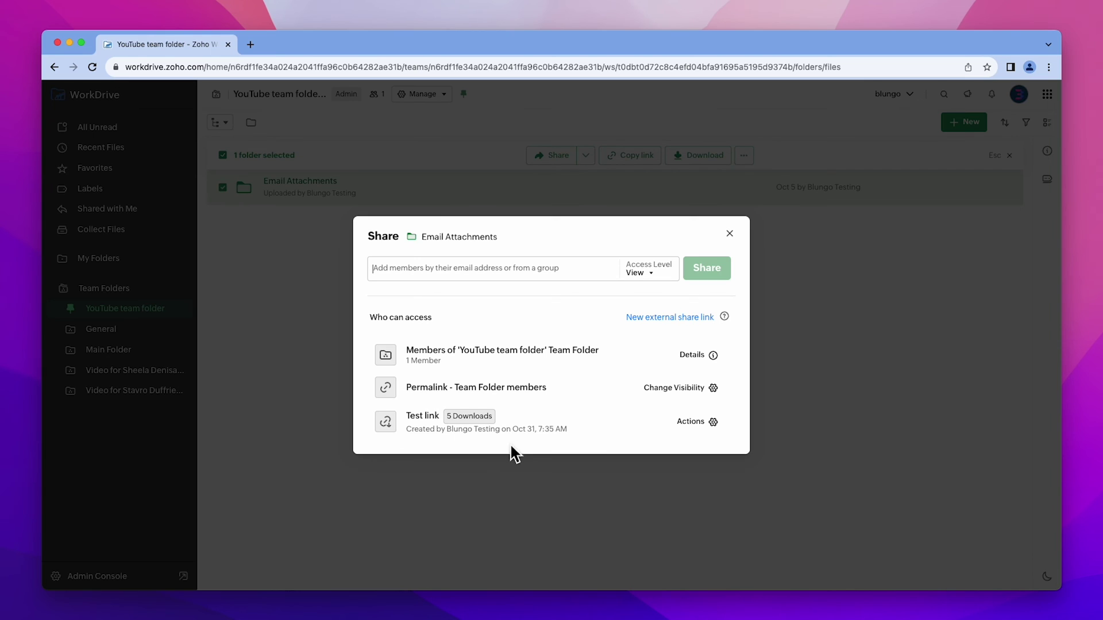
click(694, 425)
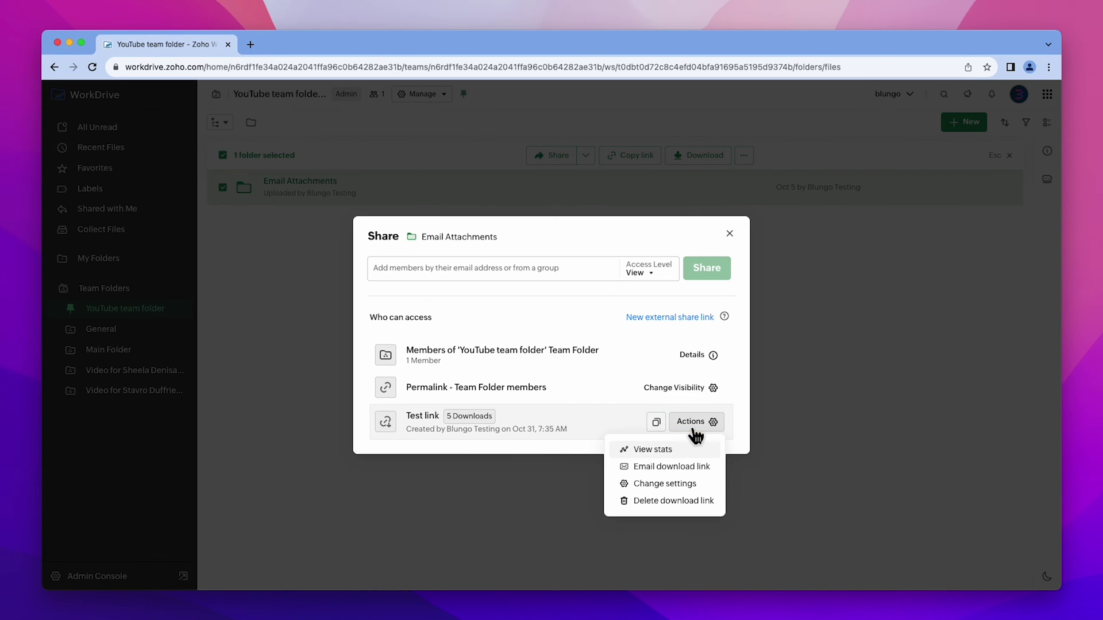
click(693, 487)
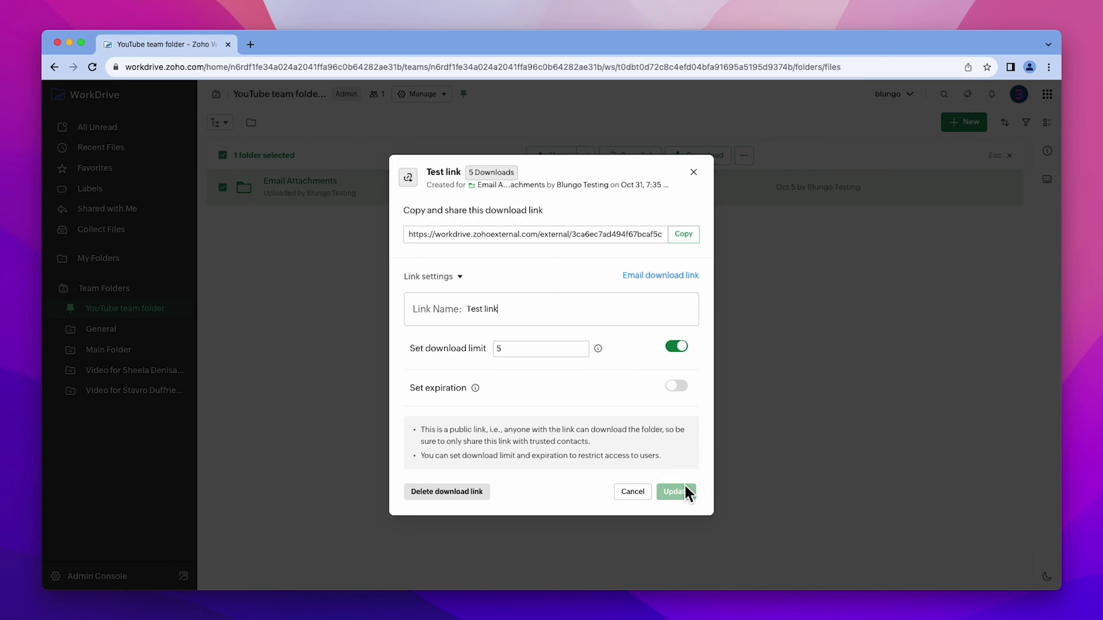